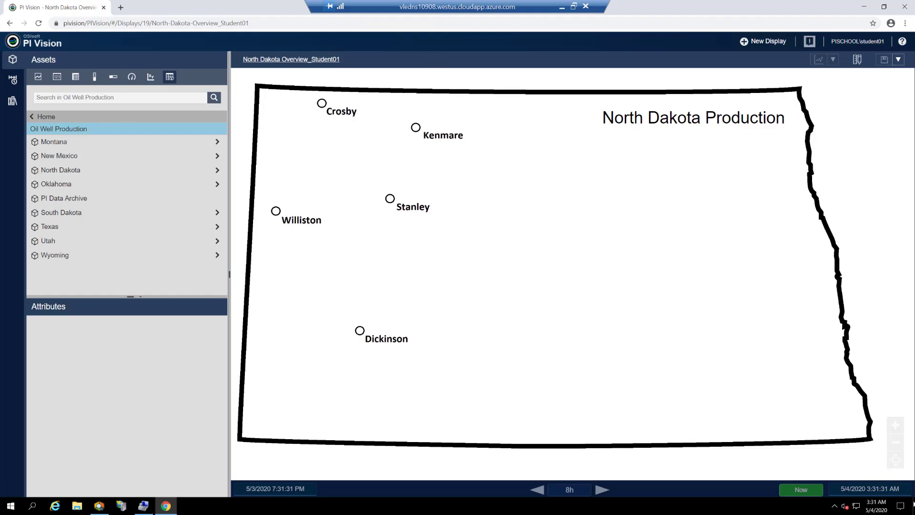
Enter edit mode on the North Dakota Overview display.
{"action": "left_click", "coordinate": [857, 61]}
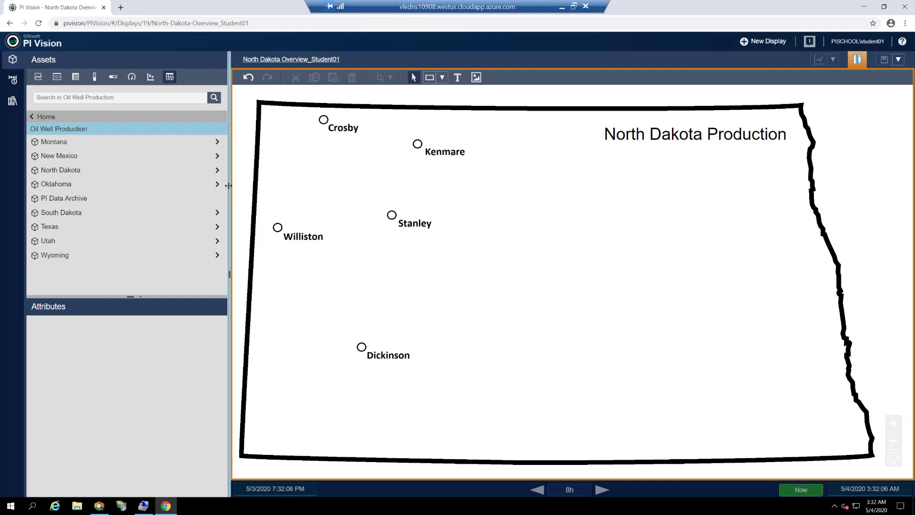
Place North Dakota's Avg Production Rate as a trend beneath the North Dakota Production title.
{"action": "left_click", "coordinate": [152, 172]}
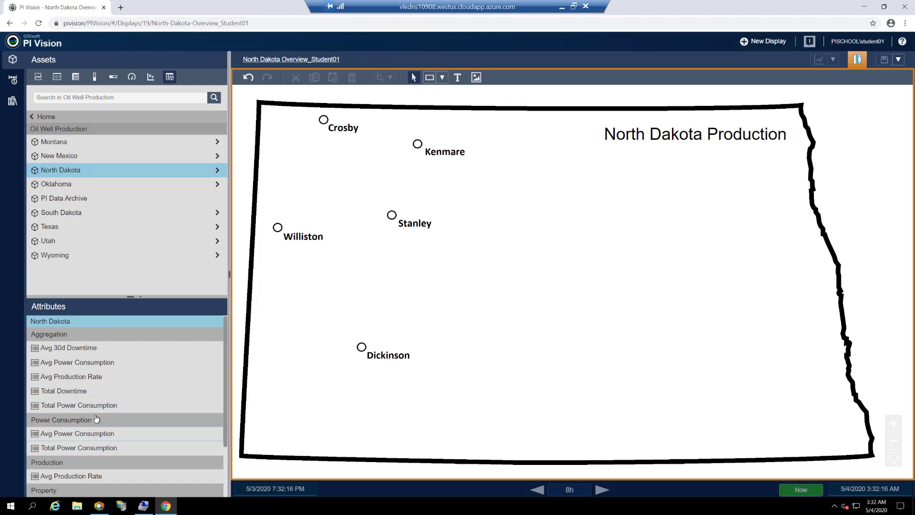
{"action": "left_click", "coordinate": [97, 377]}
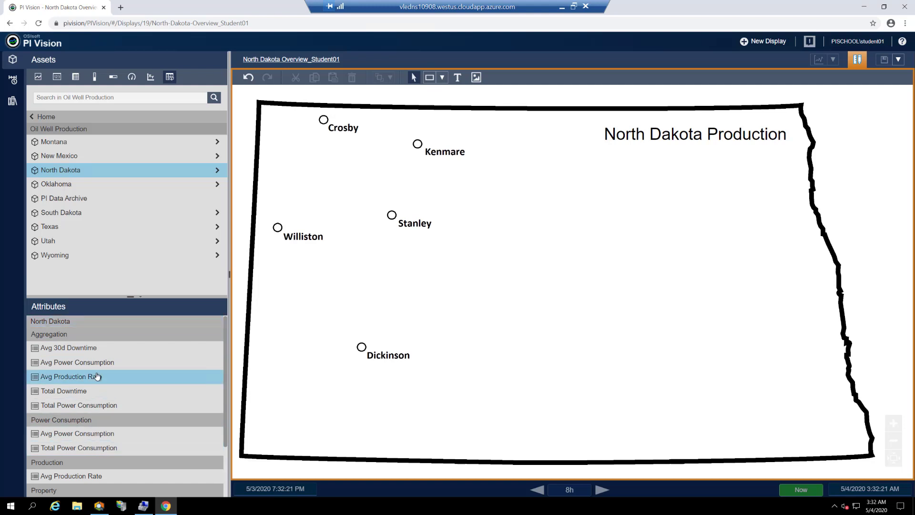
{"action": "left_click", "coordinate": [38, 77]}
{"action": "mouse_move", "coordinate": [70, 380]}
{"action": "left_mouse_down"}
{"action": "mouse_move", "coordinate": [525, 159]}
{"action": "mouse_move", "coordinate": [526, 147]}
{"action": "left_mouse_up"}
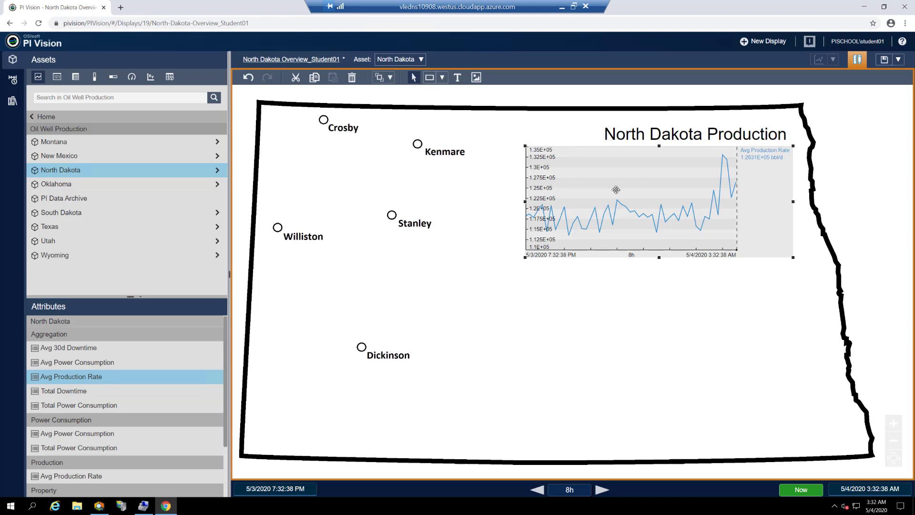
Set the production trend's background to white and resize it wider and shorter.
{"action": "right_click", "coordinate": [616, 189]}
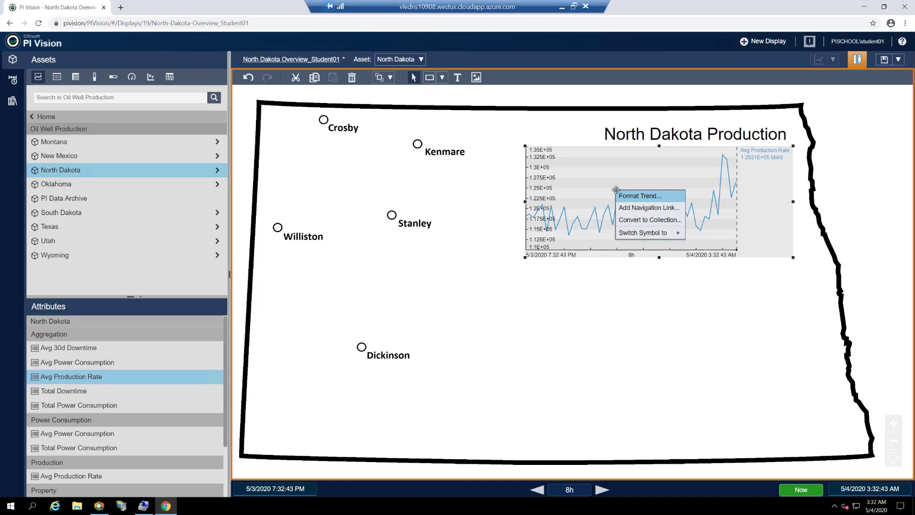
{"action": "left_click", "coordinate": [666, 201]}
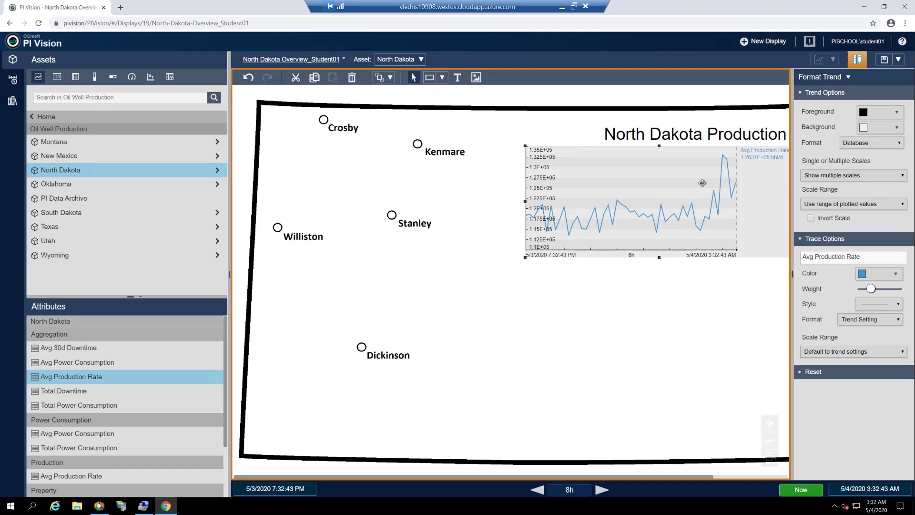
{"action": "left_click", "coordinate": [886, 129]}
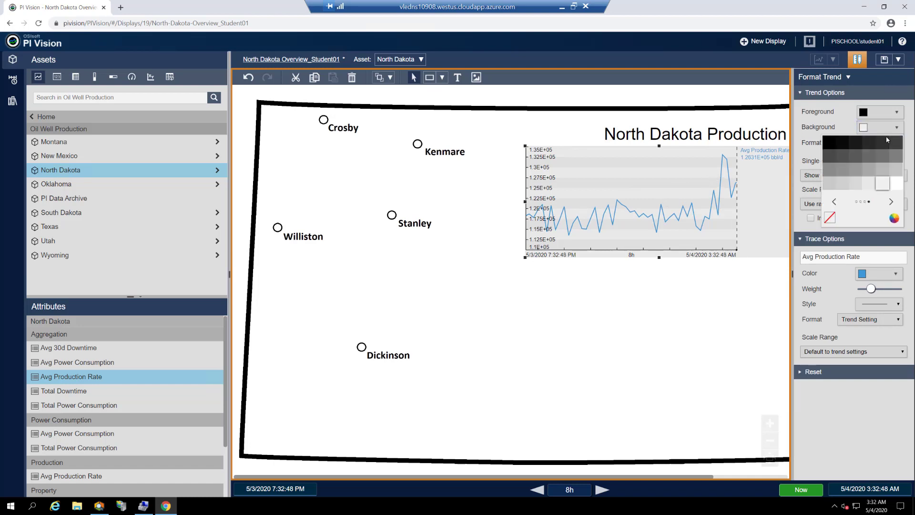
{"action": "left_click", "coordinate": [898, 188]}
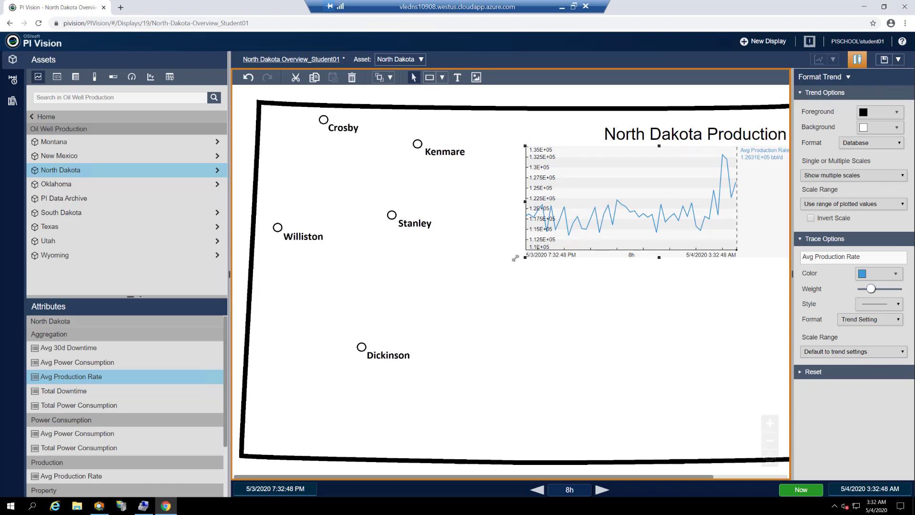
{"action": "mouse_move", "coordinate": [525, 258]}
{"action": "left_mouse_down"}
{"action": "mouse_move", "coordinate": [484, 220]}
{"action": "mouse_move", "coordinate": [490, 208]}
{"action": "left_mouse_up"}
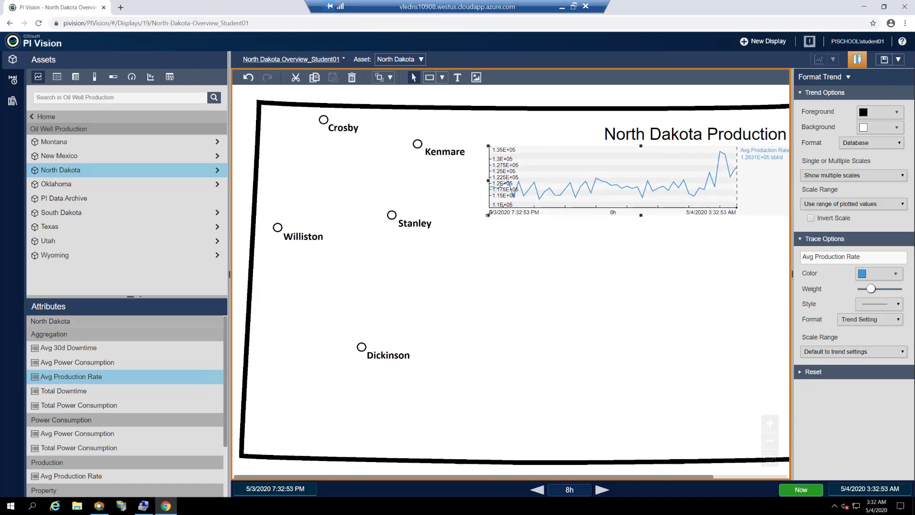
{"action": "left_click", "coordinate": [533, 98]}
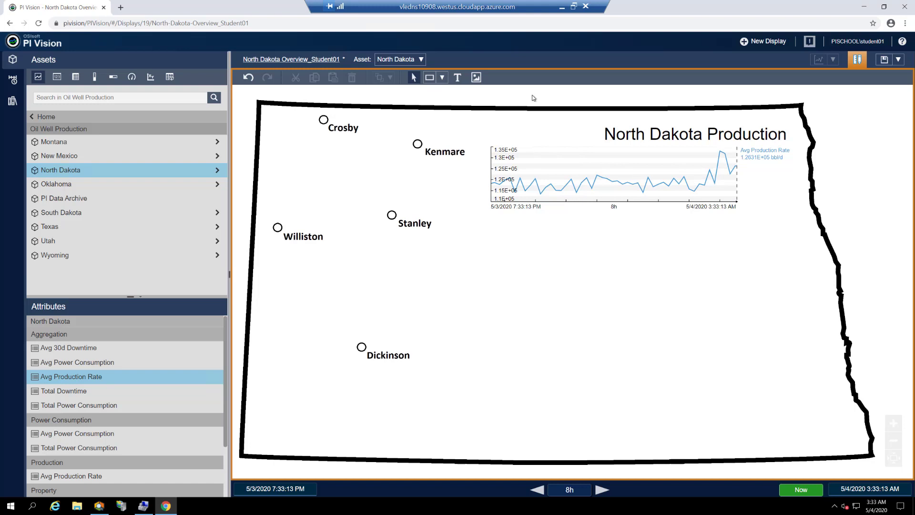
Expand North Dakota to Crosby, select Well08, and pick its Location, City attribute.
{"action": "left_click", "coordinate": [217, 170]}
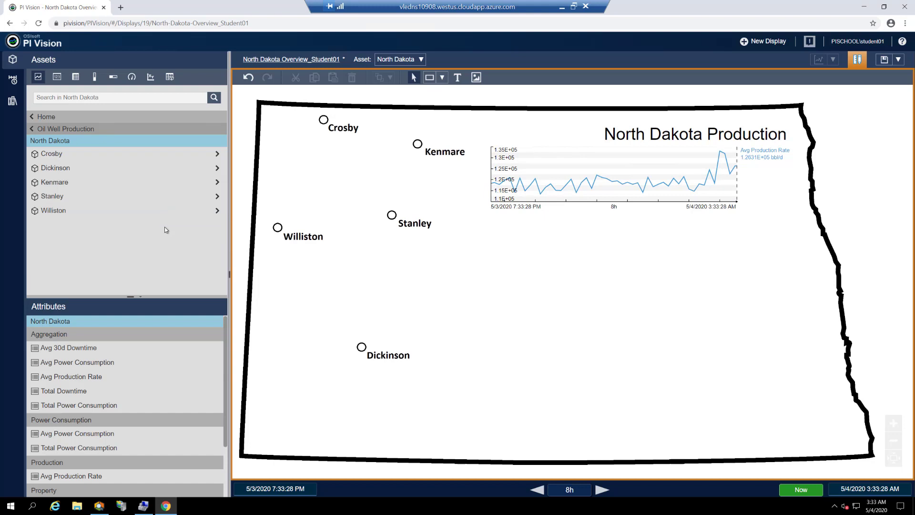
{"action": "left_click", "coordinate": [214, 156]}
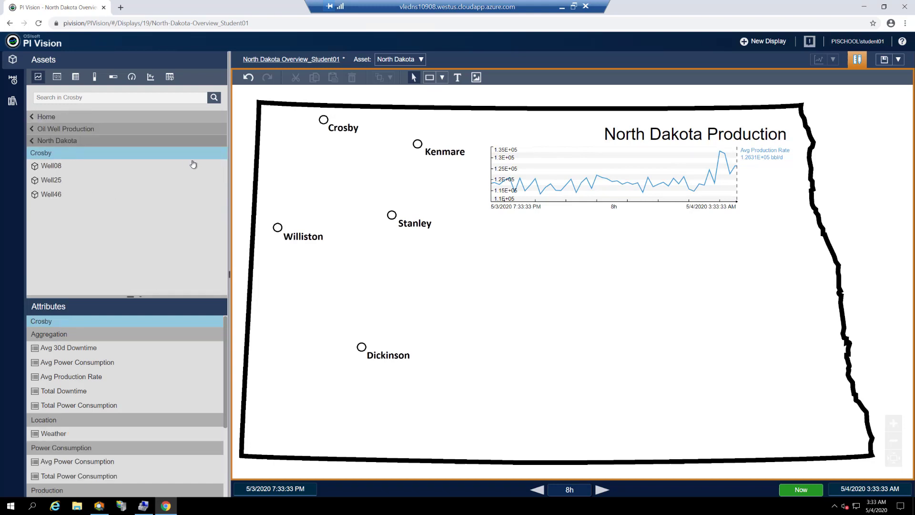
{"action": "left_click", "coordinate": [179, 169]}
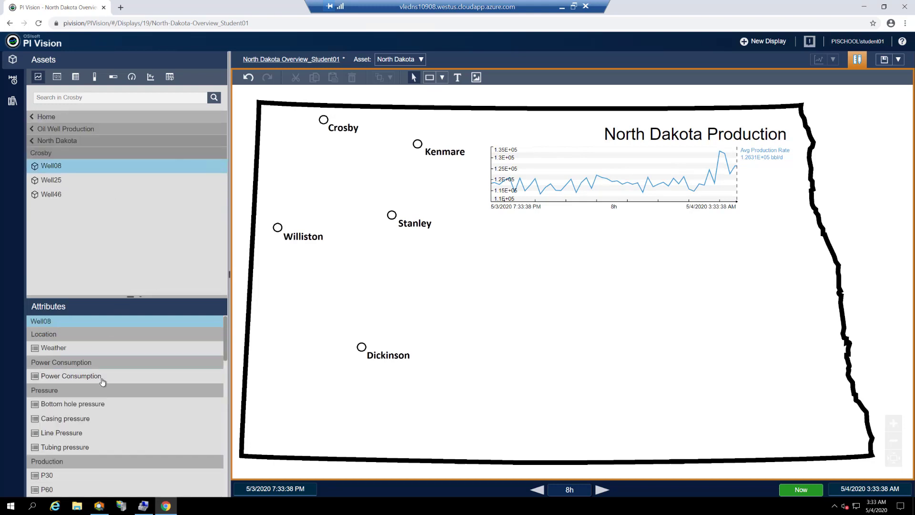
{"action": "scroll", "coordinate": [102, 384], "scroll_direction": "down", "scroll_amount": 3}
{"action": "scroll", "coordinate": [102, 384], "scroll_direction": "down", "scroll_amount": 2}
{"action": "scroll", "coordinate": [102, 384], "scroll_direction": "down", "scroll_amount": 2}
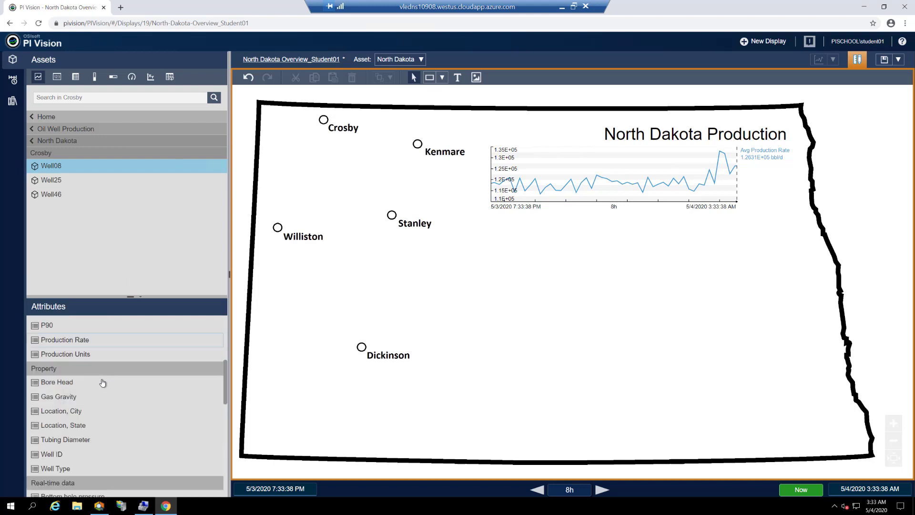
{"action": "left_click", "coordinate": [83, 412]}
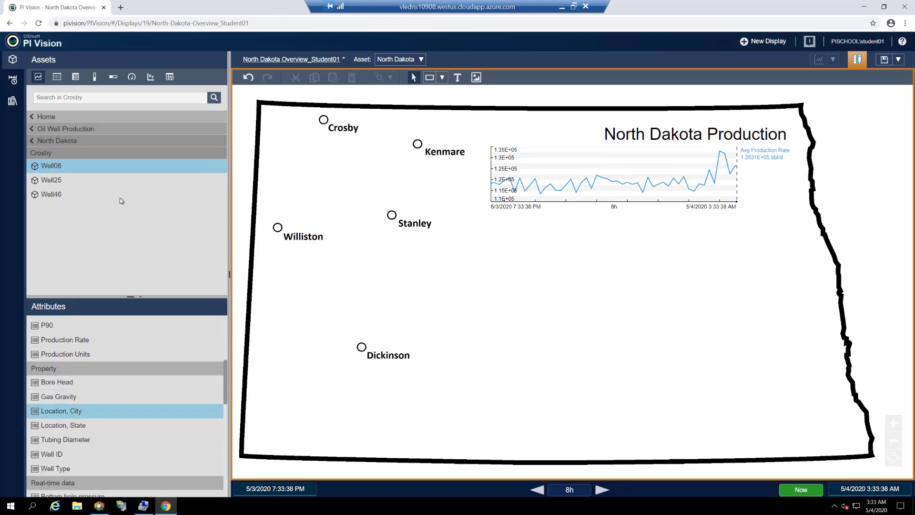
Drop Well08's Location, City below the trend as an asset comparison table, then enlarge it.
{"action": "left_click", "coordinate": [170, 77]}
{"action": "left_click_drag", "start_coordinate": [106, 418], "coordinate": [494, 233]}
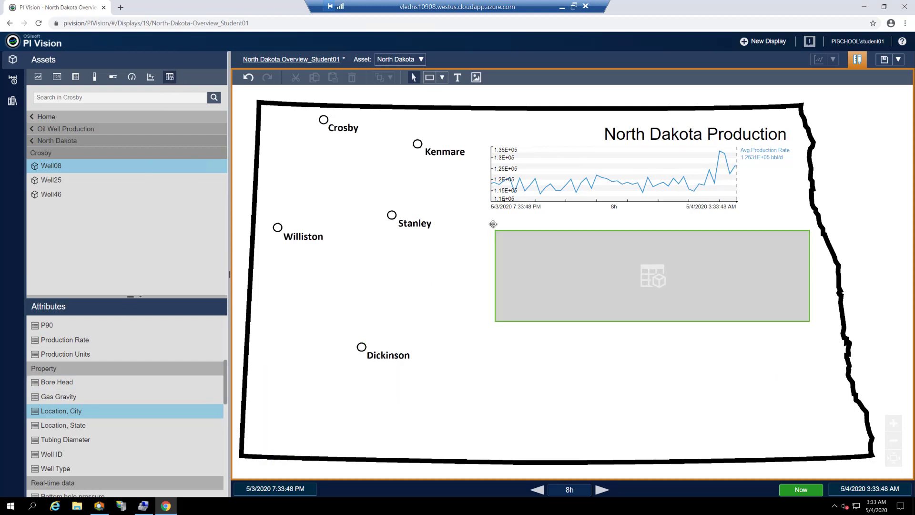
{"action": "left_click_drag", "start_coordinate": [493, 232], "coordinate": [492, 214]}
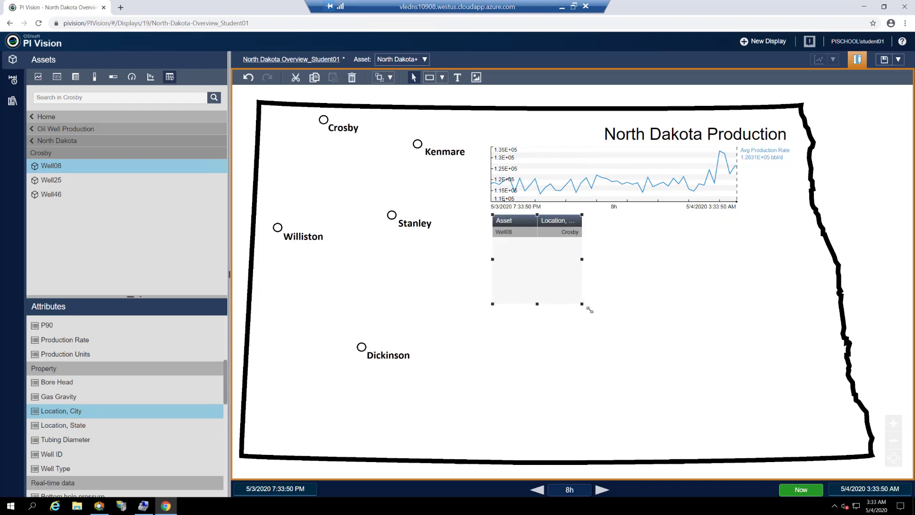
{"action": "mouse_move", "coordinate": [581, 304]}
{"action": "left_mouse_down"}
{"action": "mouse_move", "coordinate": [831, 443]}
{"action": "mouse_move", "coordinate": [807, 444]}
{"action": "left_mouse_up"}
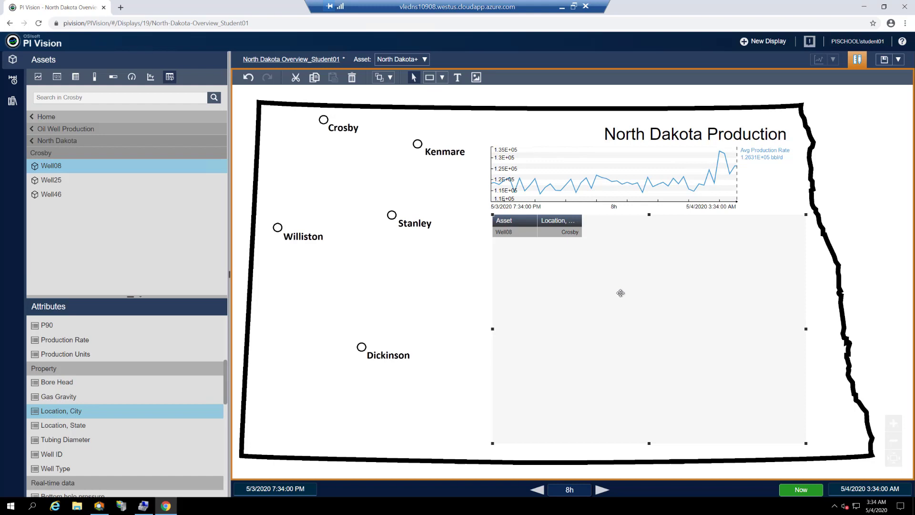
Add Production Rate, Total Downtime and Weather as table columns in Configure Table.
{"action": "right_click", "coordinate": [621, 293]}
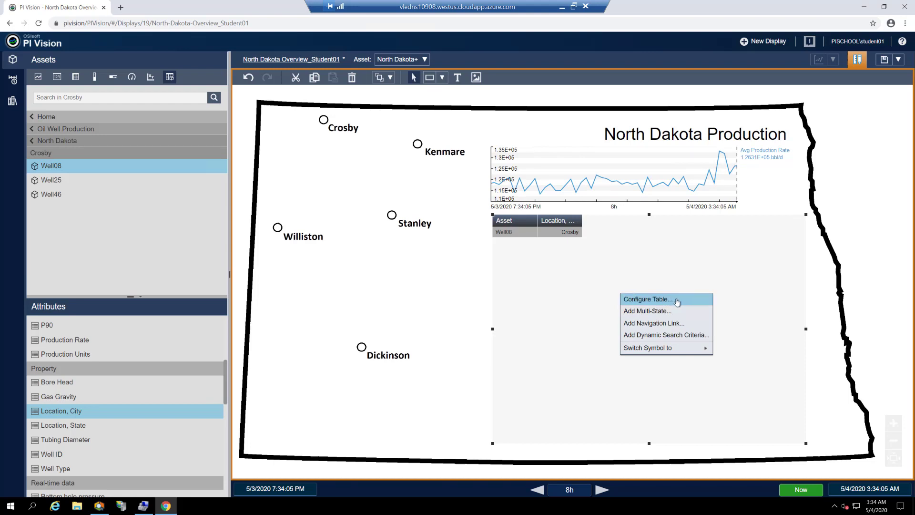
{"action": "left_click", "coordinate": [677, 300]}
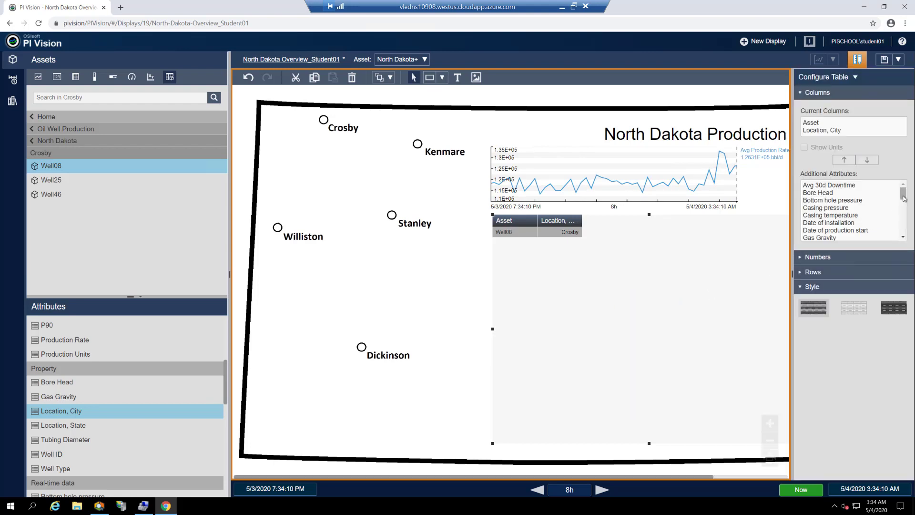
{"action": "left_click_drag", "start_coordinate": [904, 197], "coordinate": [904, 215]}
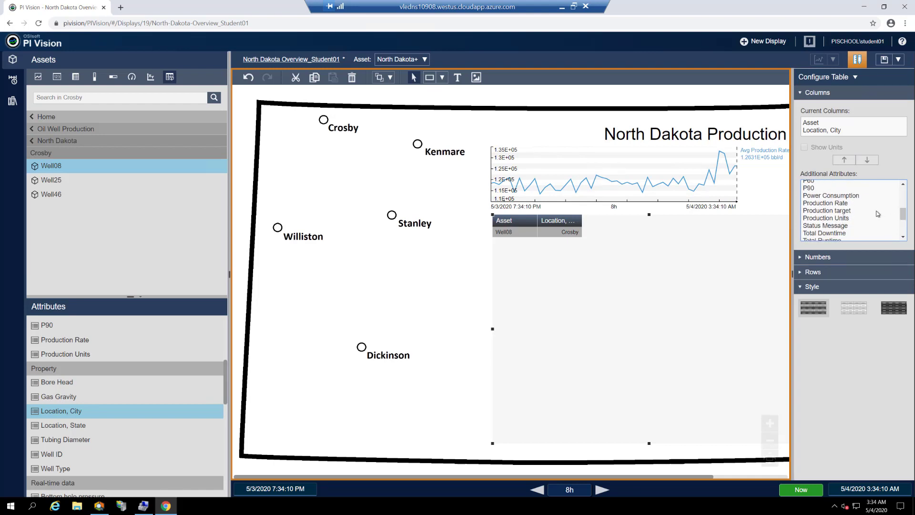
{"action": "left_click", "coordinate": [826, 203]}
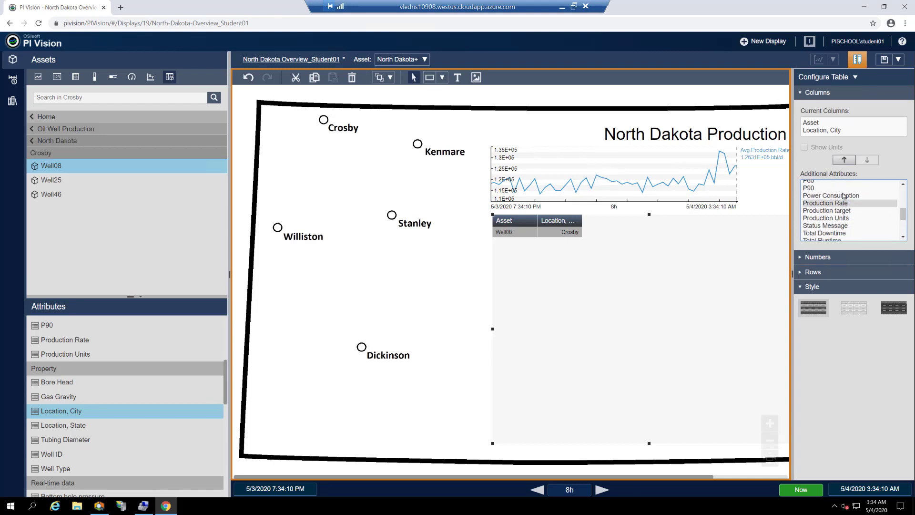
{"action": "left_click", "coordinate": [844, 161]}
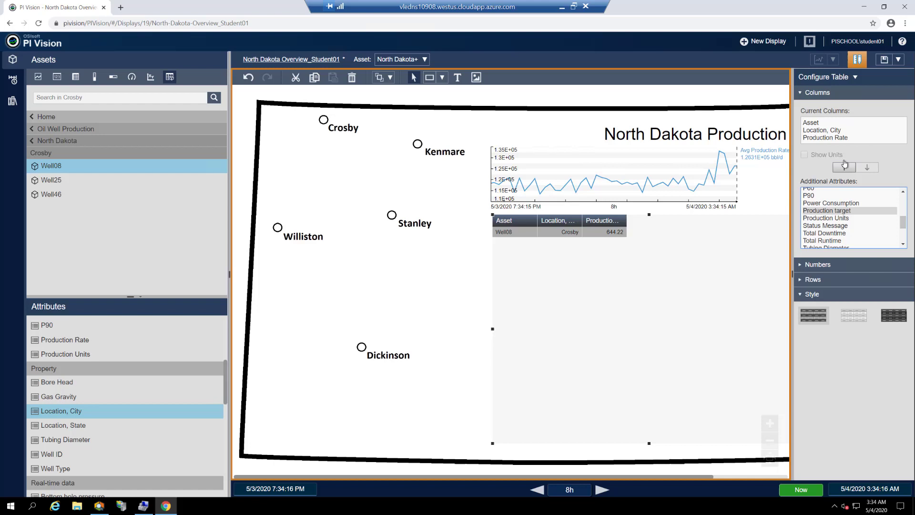
{"action": "scroll", "coordinate": [904, 228], "scroll_direction": "down", "scroll_amount": 2}
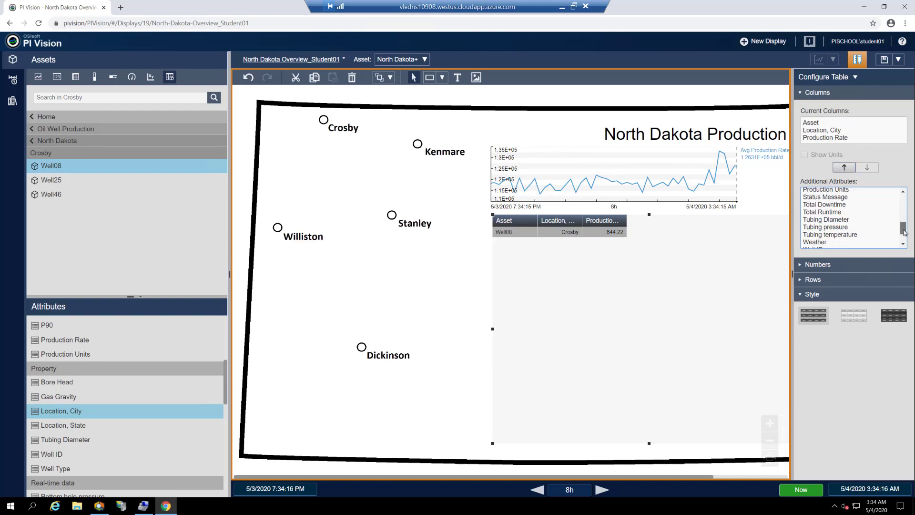
{"action": "left_click", "coordinate": [825, 204]}
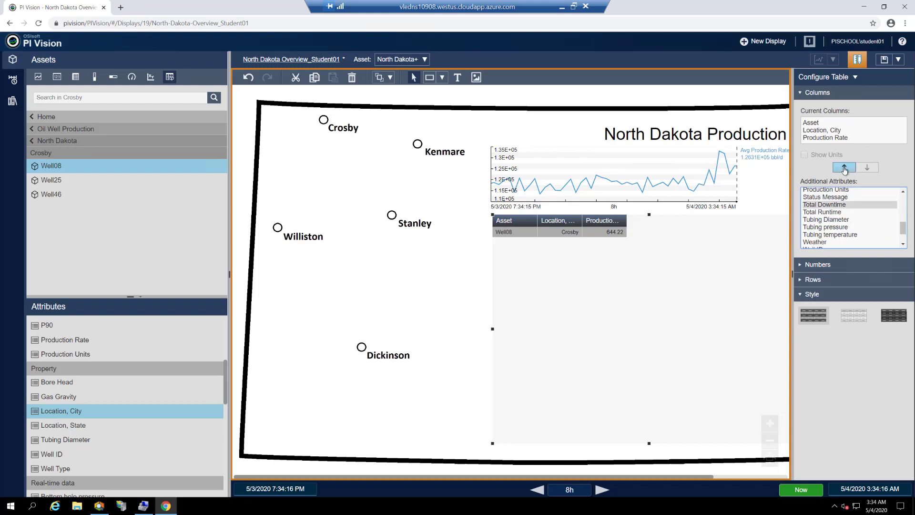
{"action": "left_click", "coordinate": [845, 167]}
{"action": "left_click", "coordinate": [815, 242]}
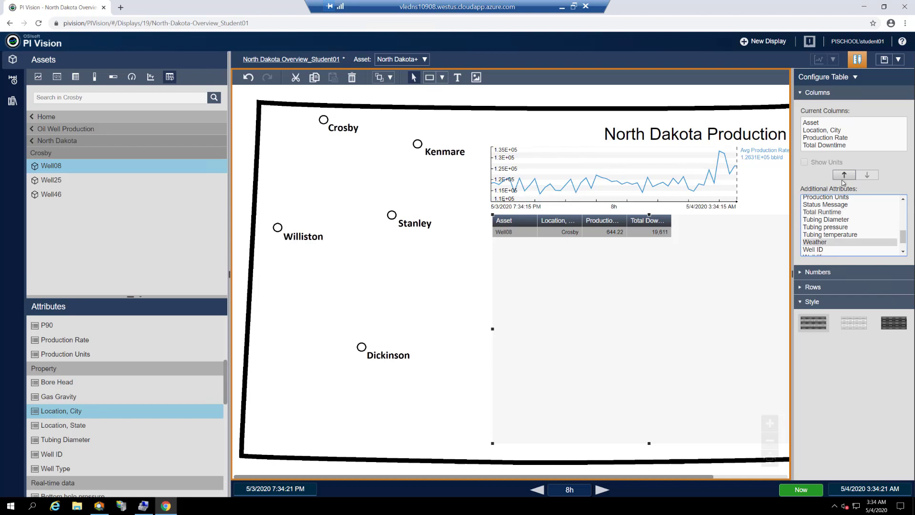
{"action": "left_click", "coordinate": [845, 175]}
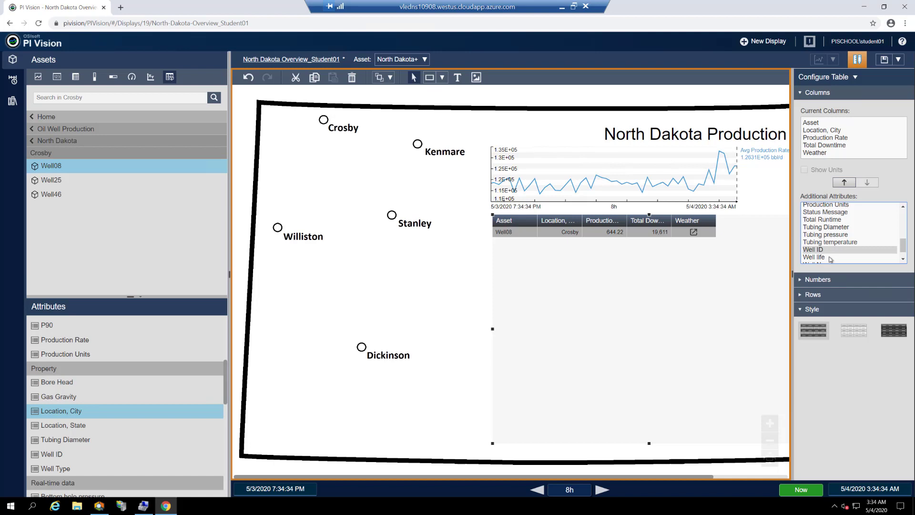
Apply the Light style, widen Location, City, and show units on Production Rate and Total Downtime.
{"action": "left_click", "coordinate": [849, 332]}
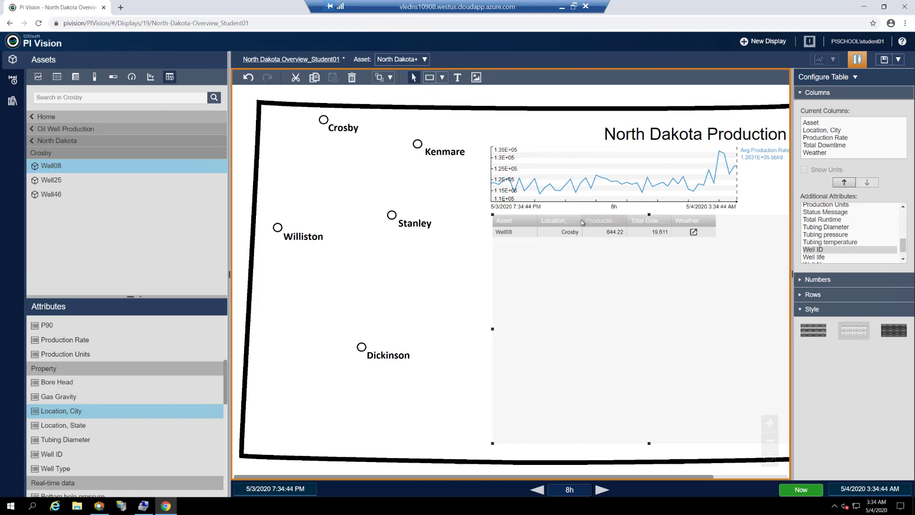
{"action": "left_click_drag", "start_coordinate": [582, 220], "coordinate": [720, 219]}
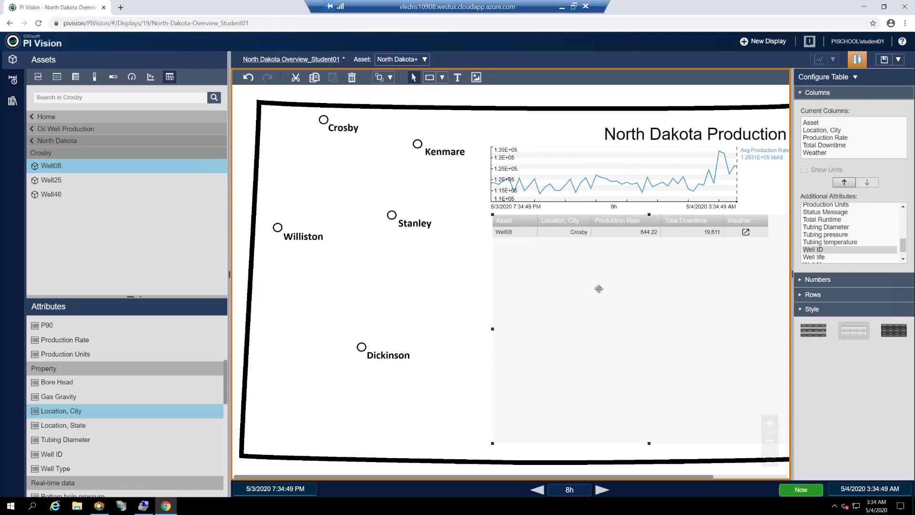
{"action": "left_click", "coordinate": [821, 137]}
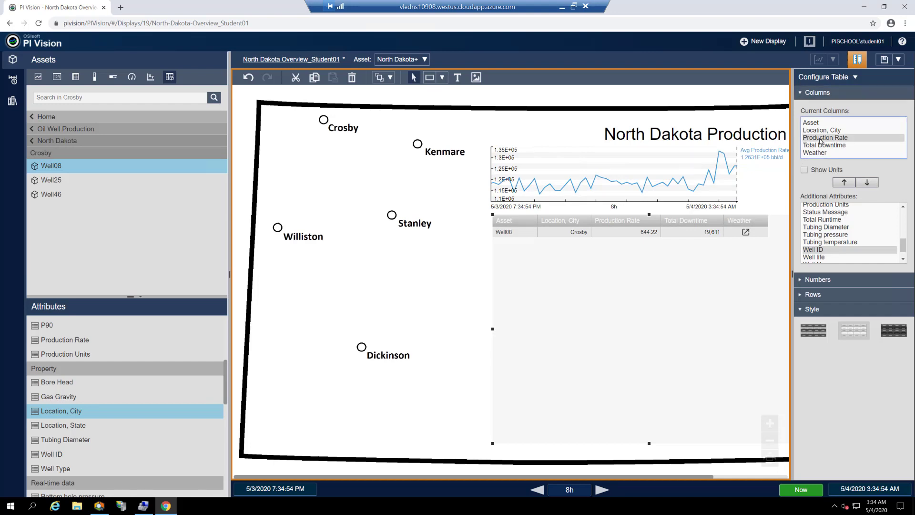
{"action": "left_click", "coordinate": [807, 171]}
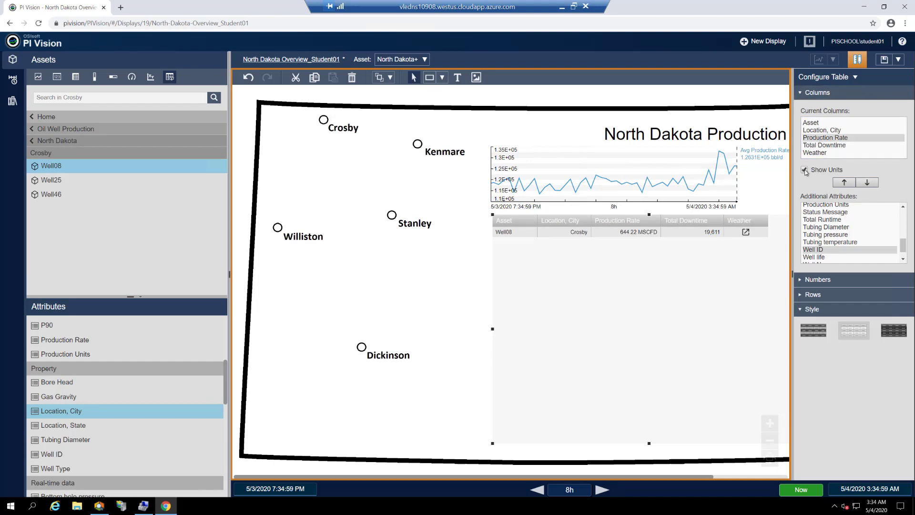
{"action": "left_click", "coordinate": [825, 145]}
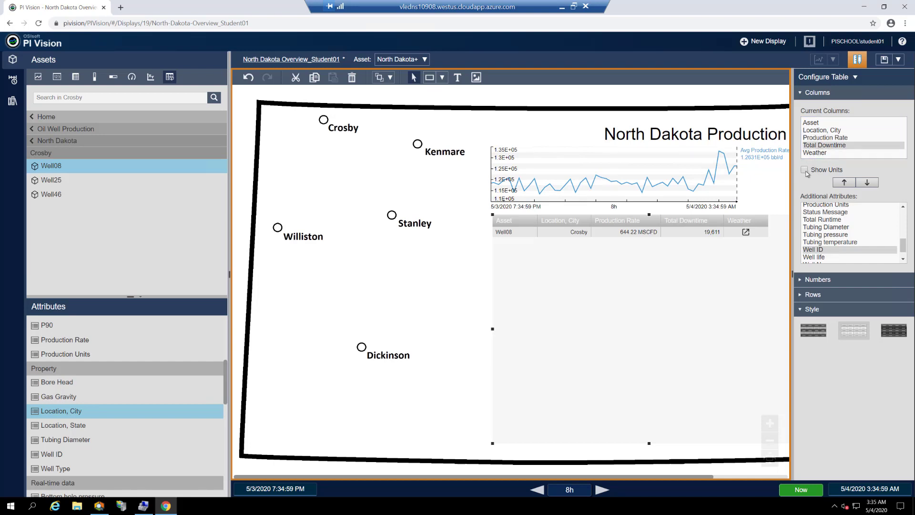
{"action": "left_click", "coordinate": [806, 171]}
Add dynamic search criteria rooted at North Dakota with all descendants returned, then refresh.
{"action": "right_click", "coordinate": [637, 282]}
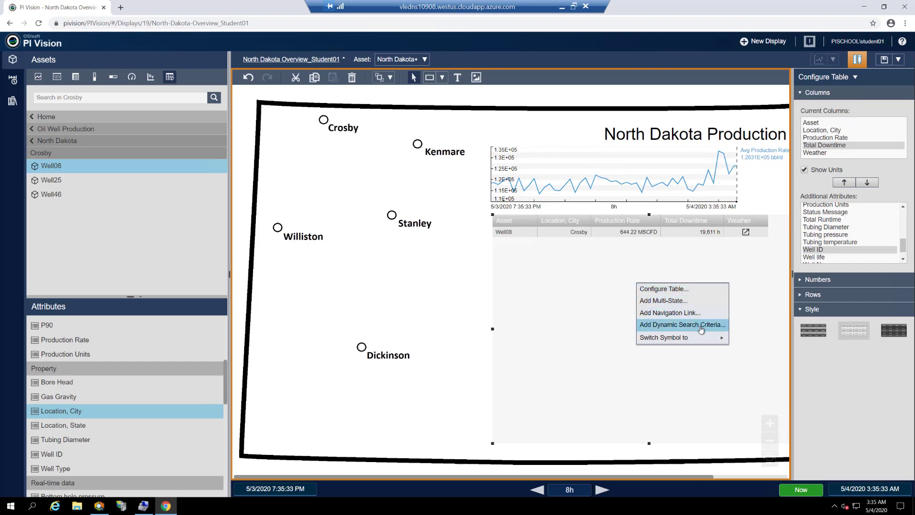
{"action": "left_click", "coordinate": [701, 328]}
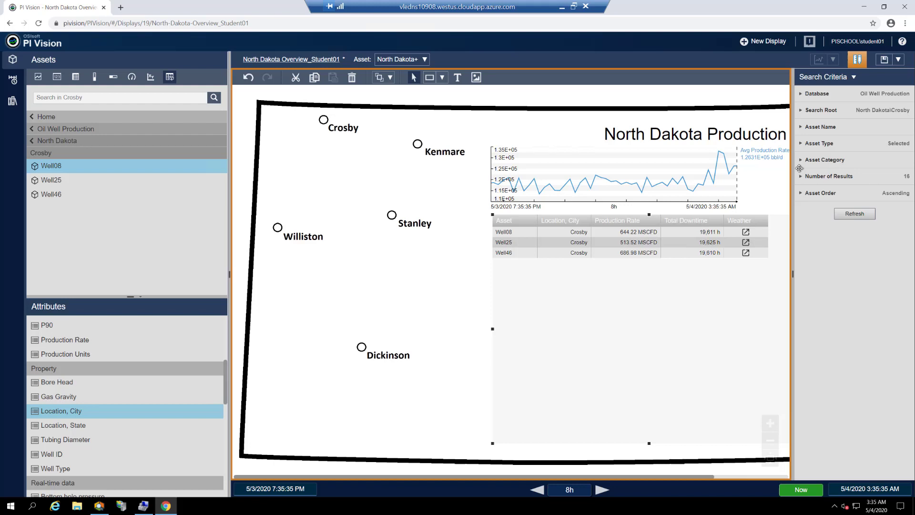
{"action": "left_click", "coordinate": [824, 110]}
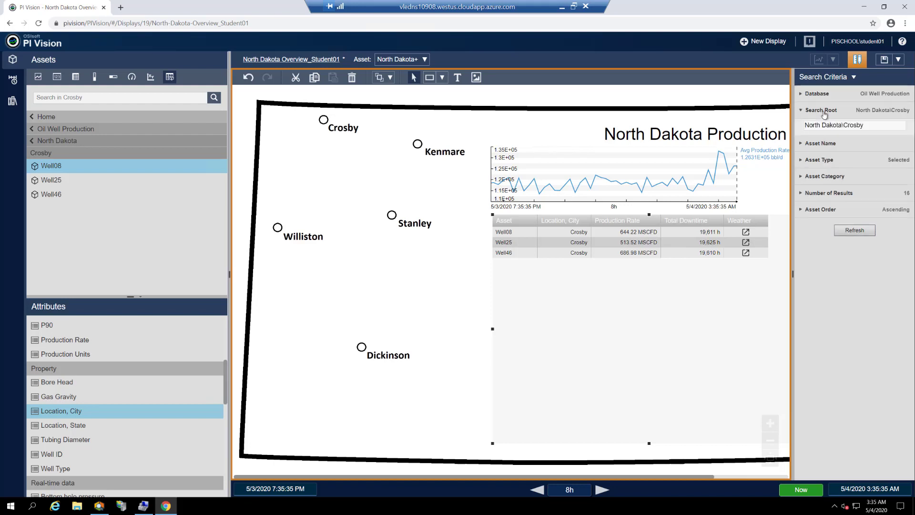
{"action": "left_click", "coordinate": [877, 127]}
{"action": "key", "text": "BackSpace"}
{"action": "key", "text": "BackSpace"}
{"action": "key", "text": "BackSpace"}
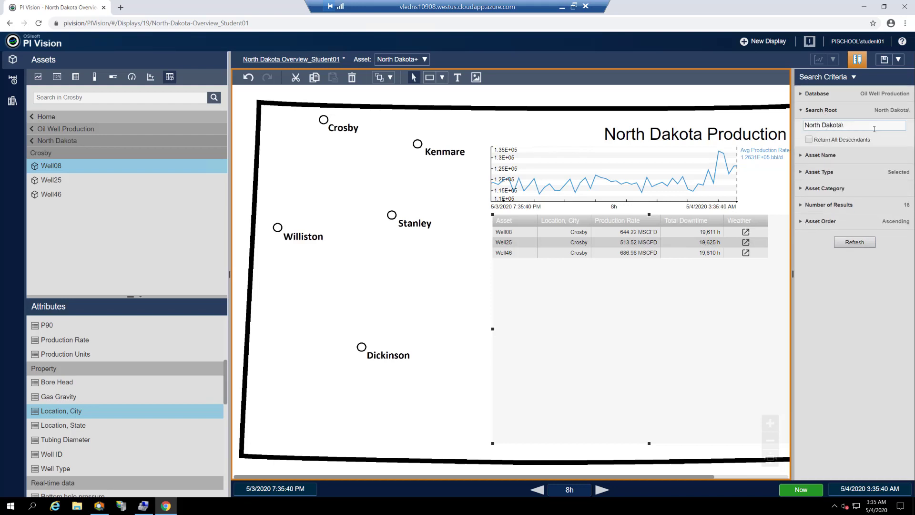
{"action": "key", "text": "BackSpace"}
{"action": "left_click", "coordinate": [809, 139]}
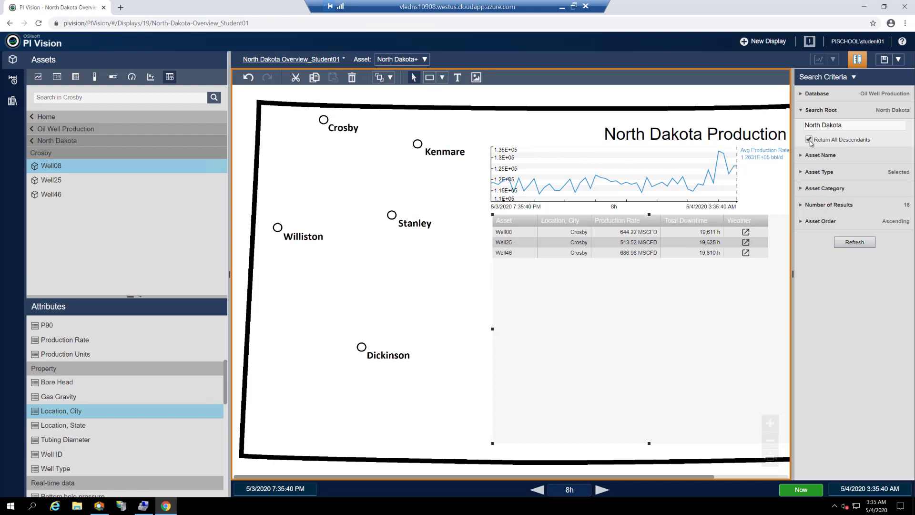
{"action": "left_click", "coordinate": [846, 242]}
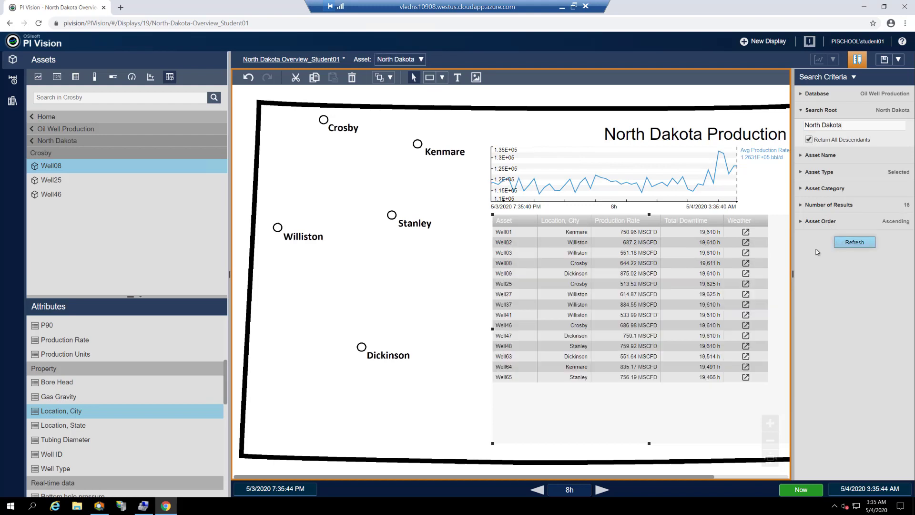